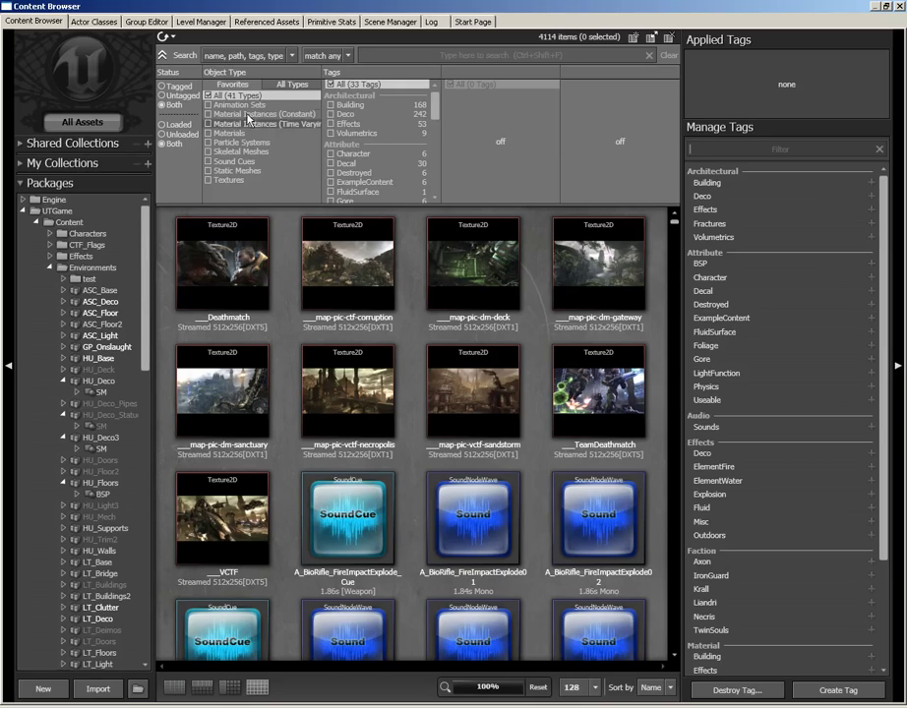
Step: Collapse and re-expand the asset filter area twice
click(163, 56)
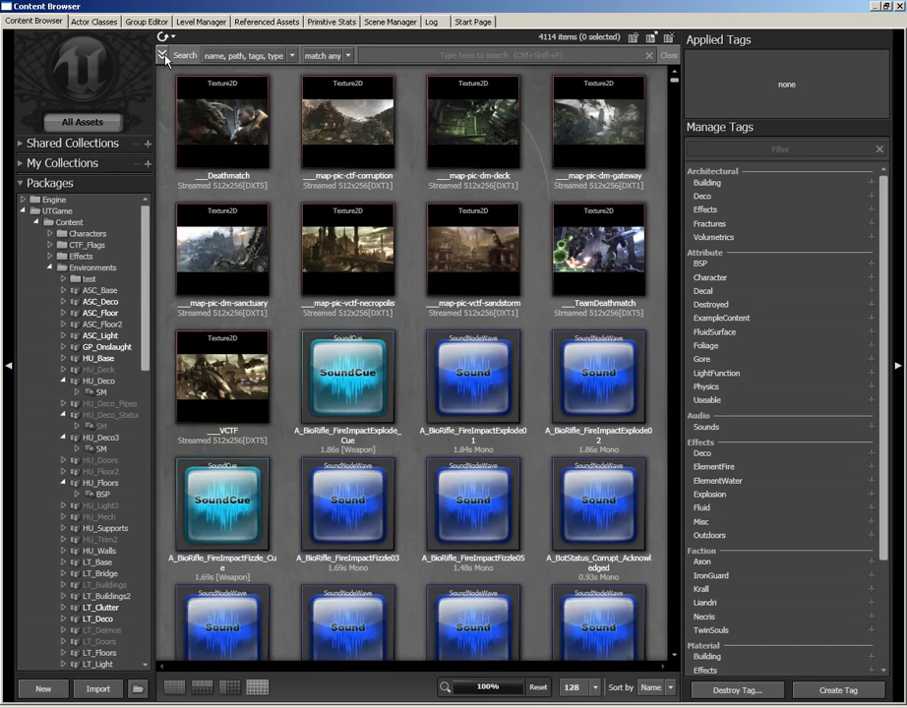
click(163, 56)
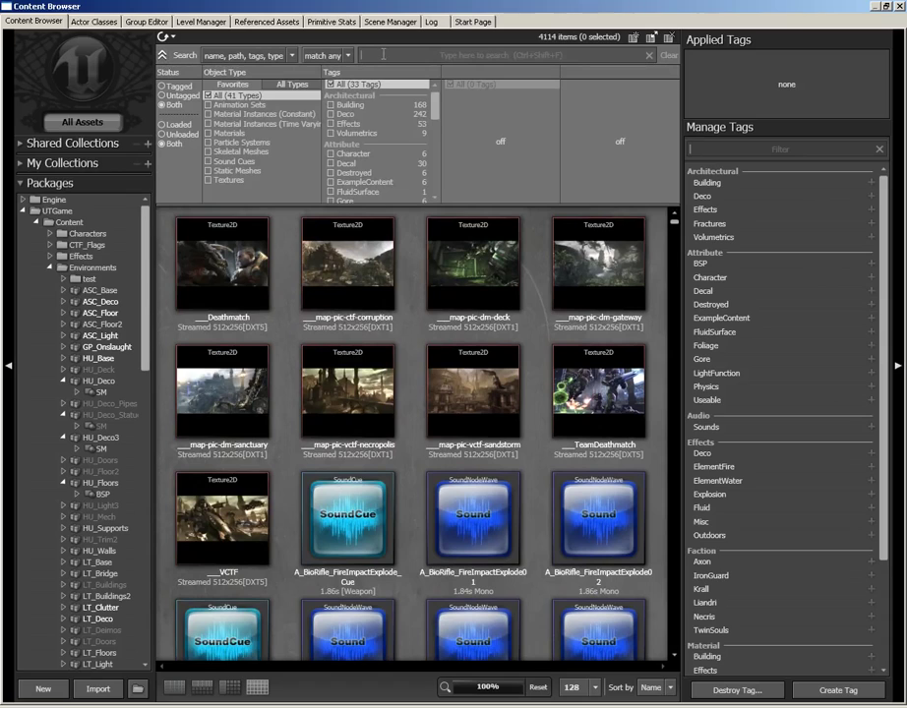
click(164, 56)
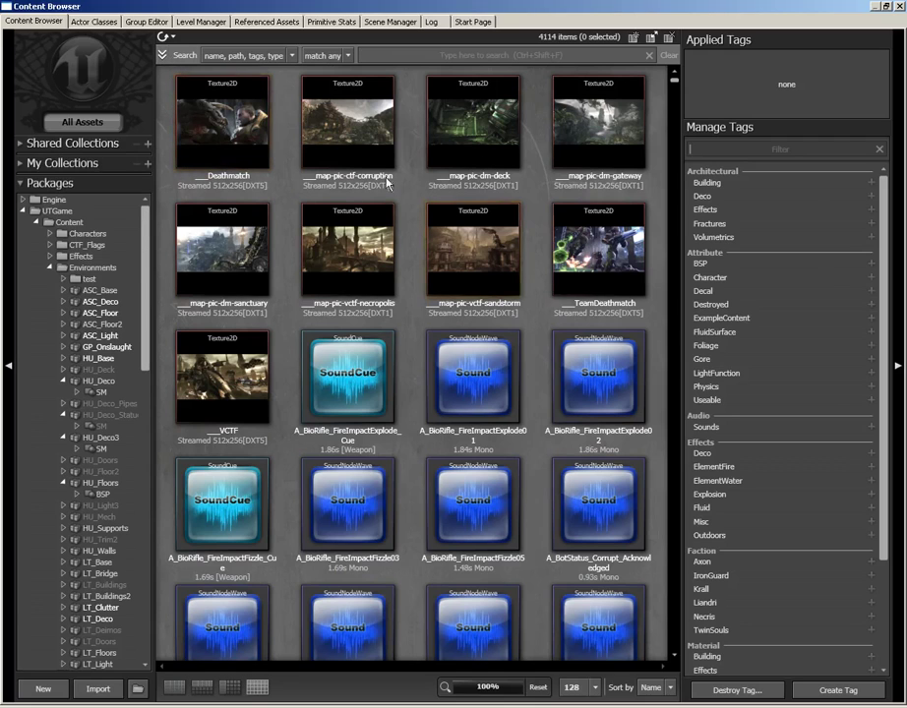
click(163, 56)
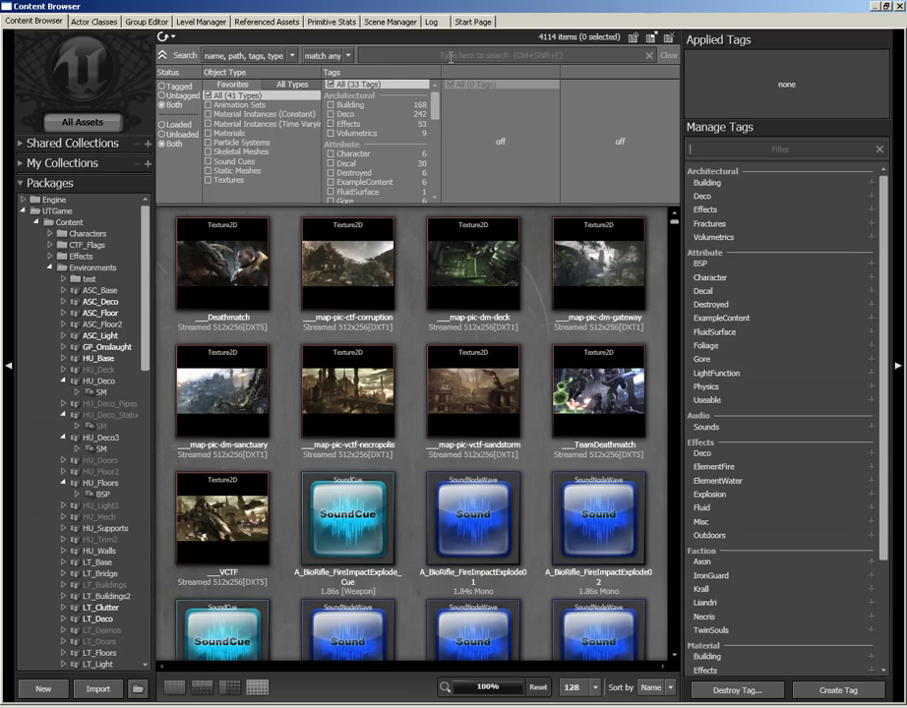
Step: Review the searchable fields and the match modes available for the asset search
click(251, 55)
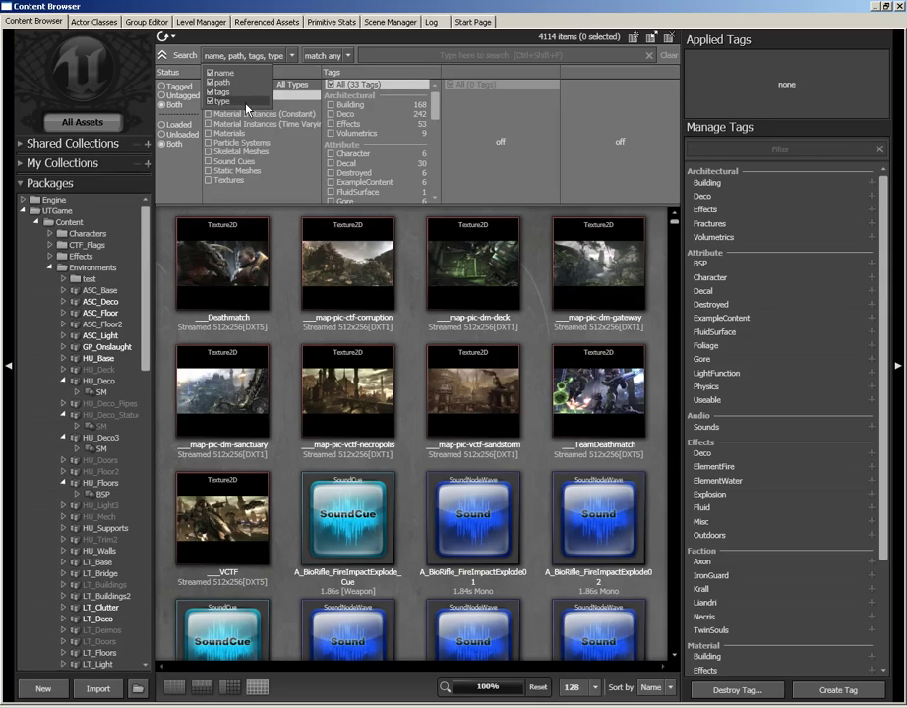
click(349, 56)
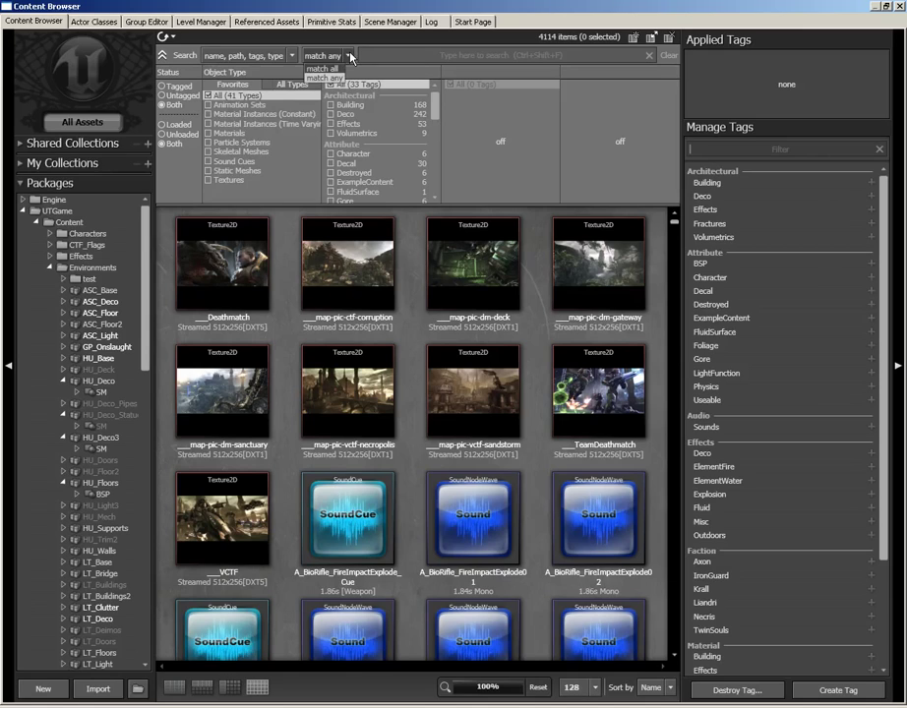
click(402, 56)
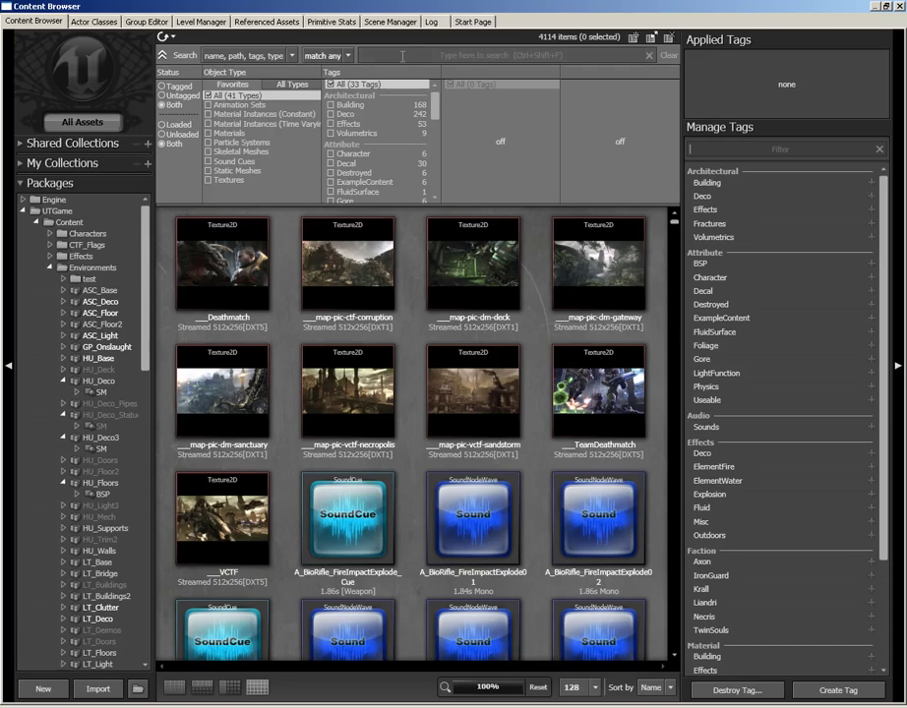
Step: Search the assets for "biorifle impact" and set the matching mode to match all
mouse_move(338, 536)
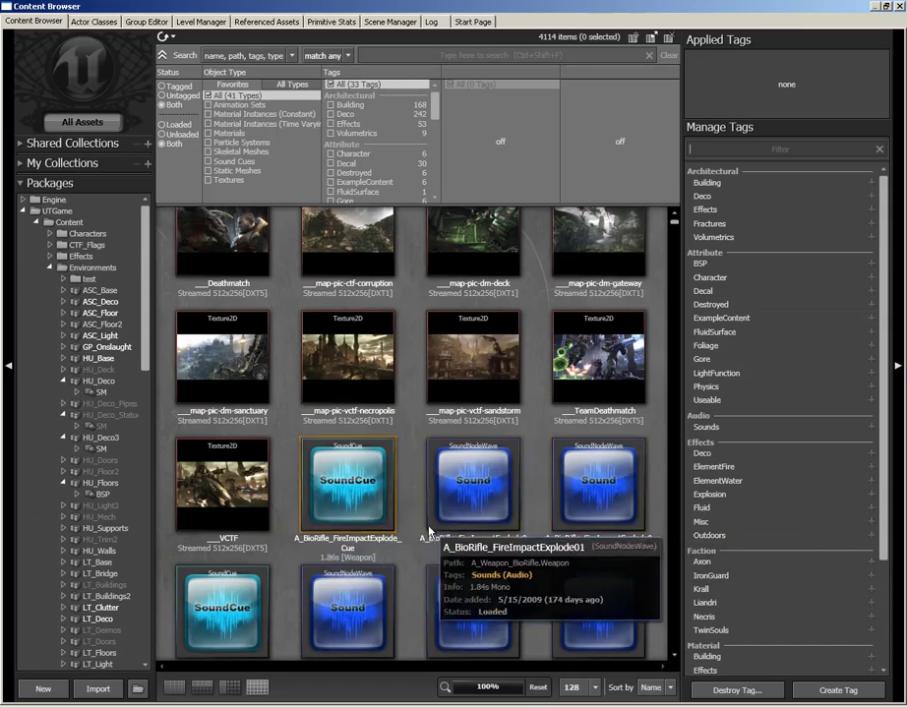
scroll(322, 510, down, 1)
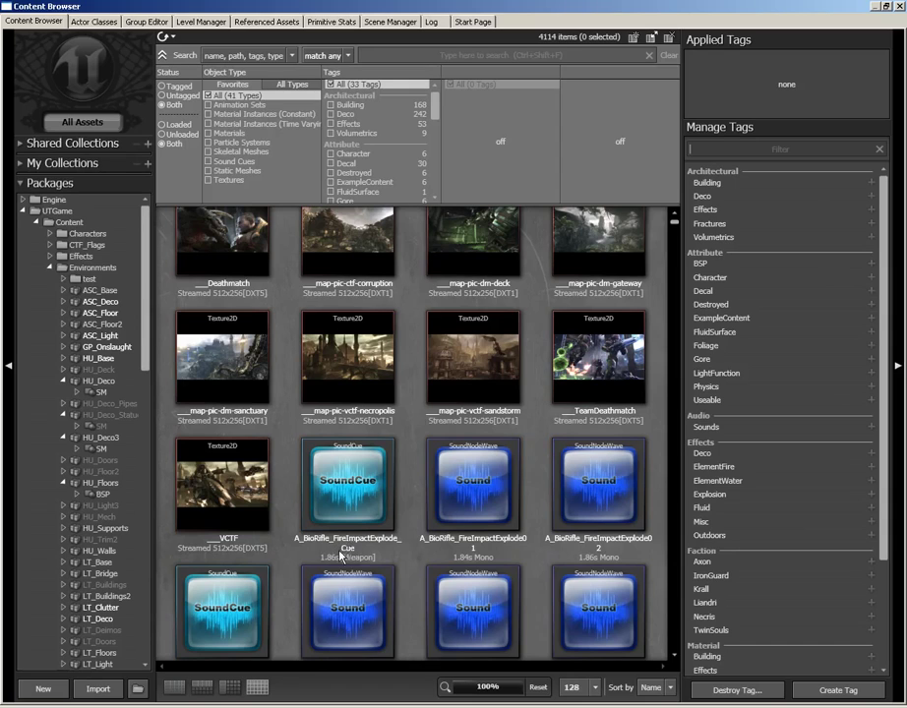
scroll(405, 530, up, 1)
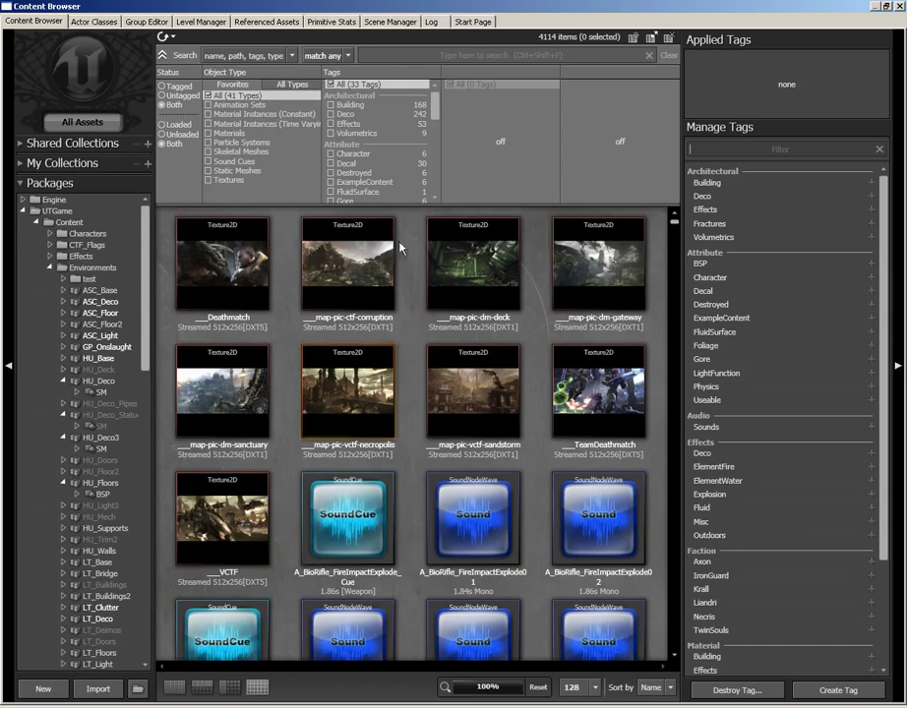
click(430, 53)
text(bio)
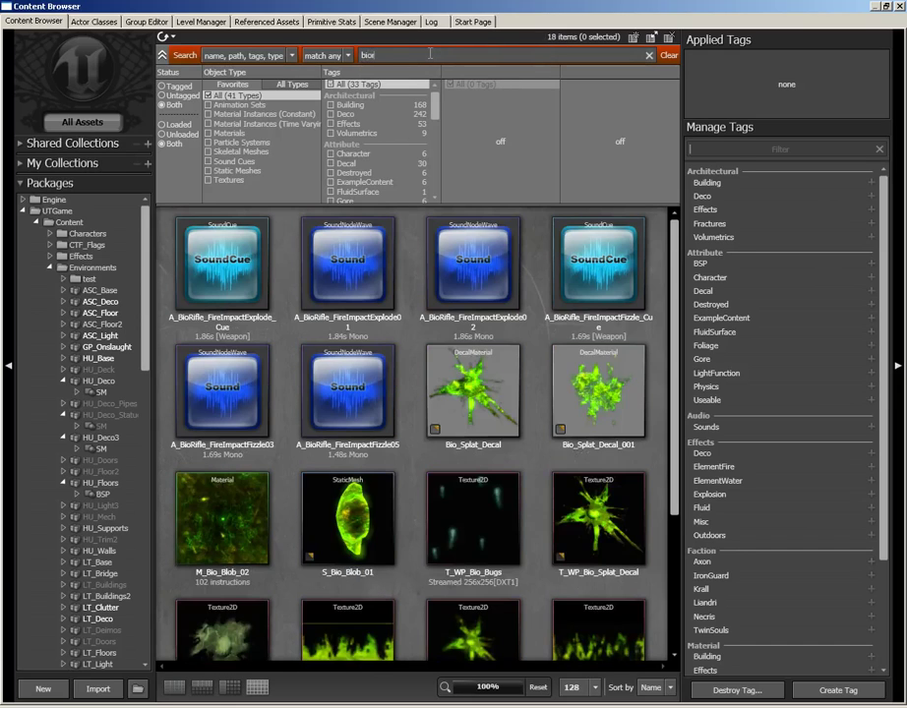
text(rifle i)
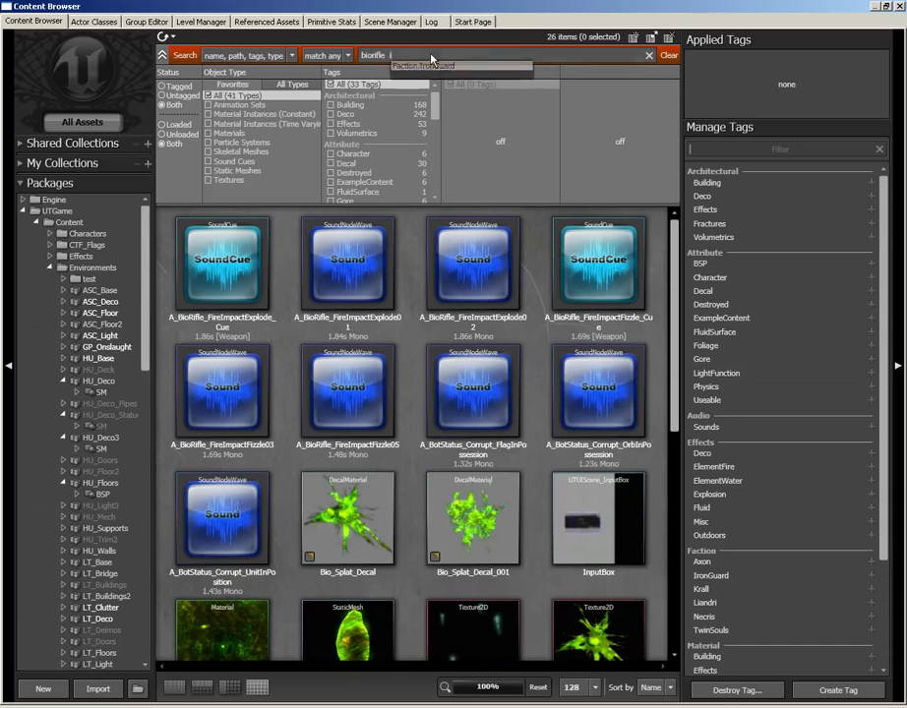
text(mpact)
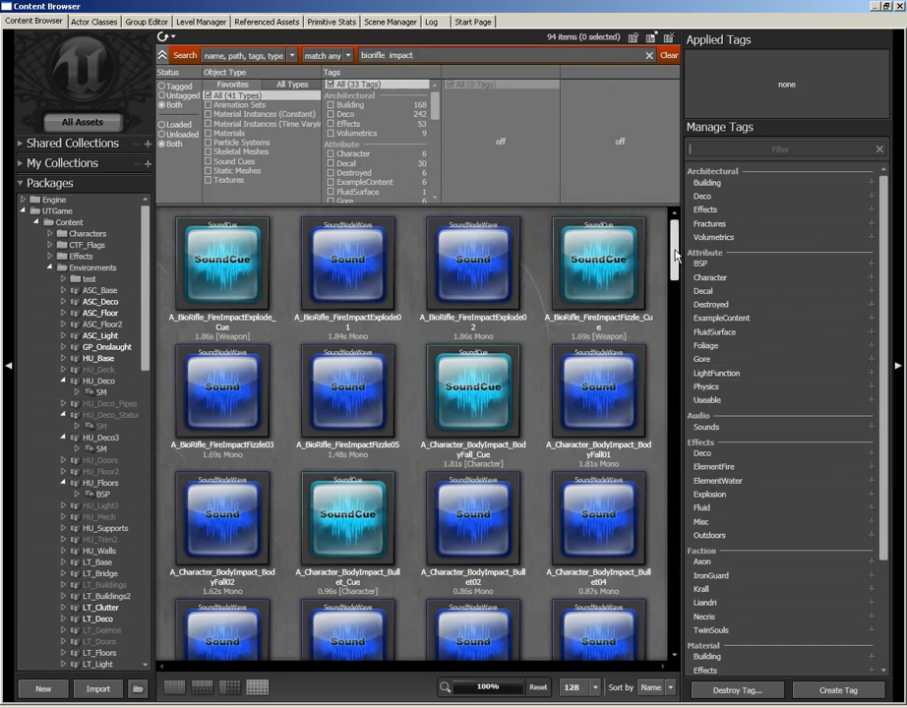
mouse_move(674, 251)
mouse_down()
mouse_move(672, 526)
mouse_move(672, 233)
mouse_up()
click(322, 55)
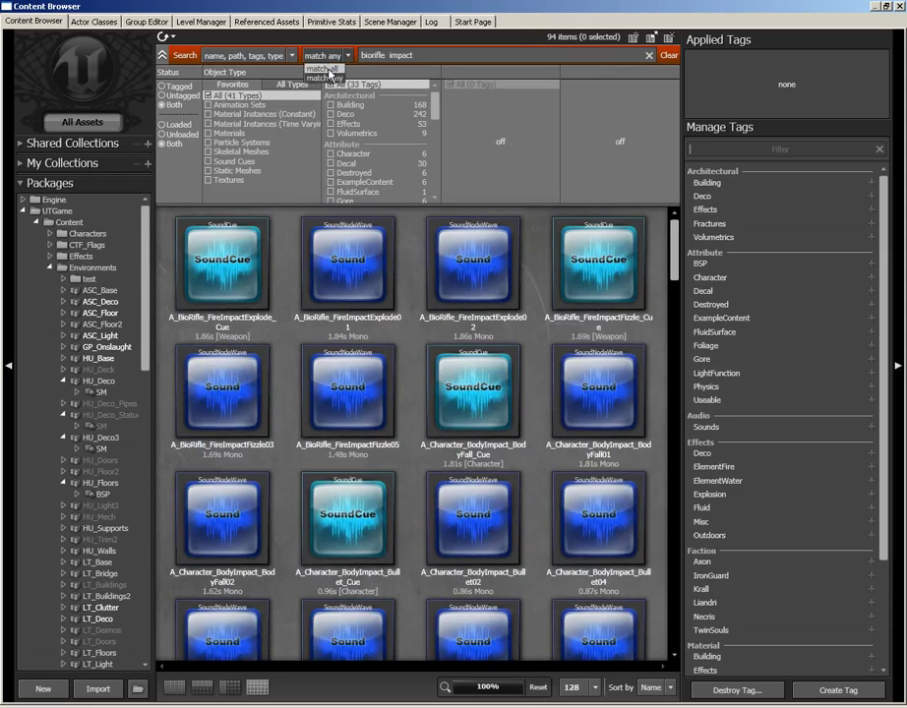
click(327, 71)
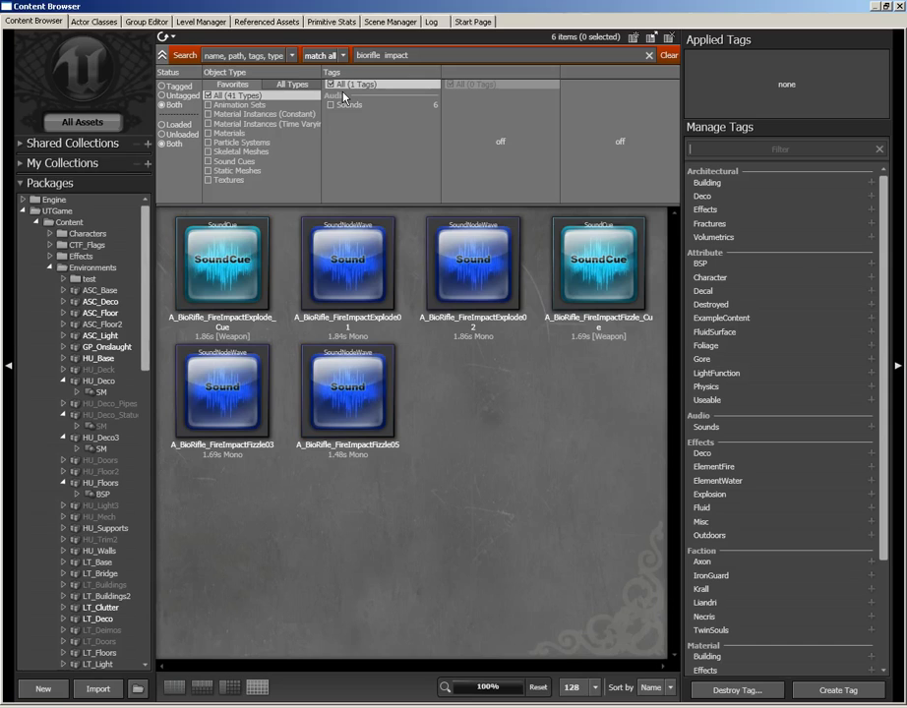
Step: Return the search mode to match any and clear the search text
click(325, 55)
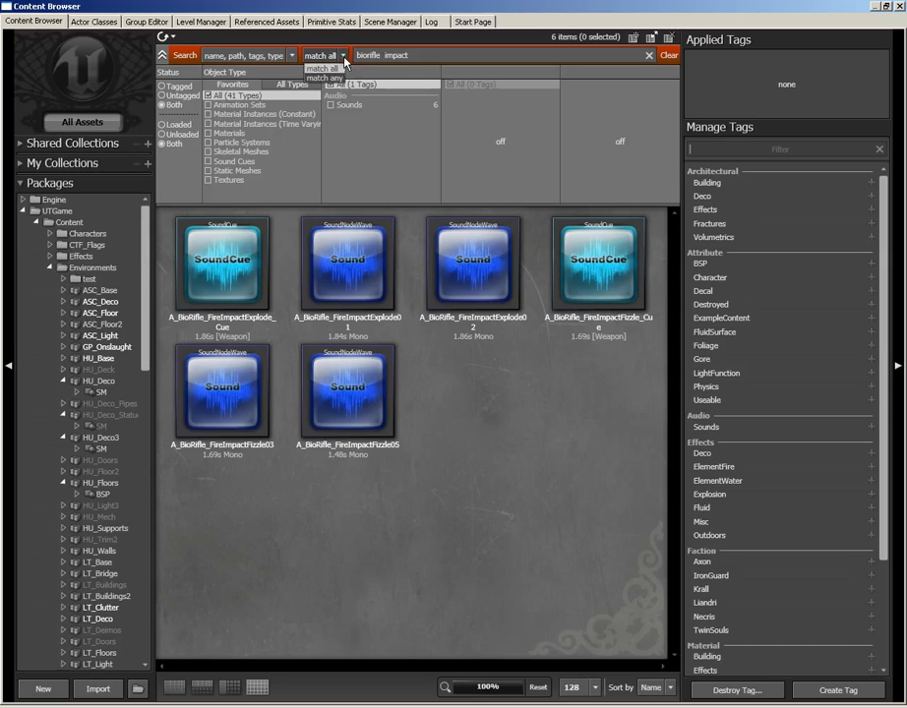
click(334, 78)
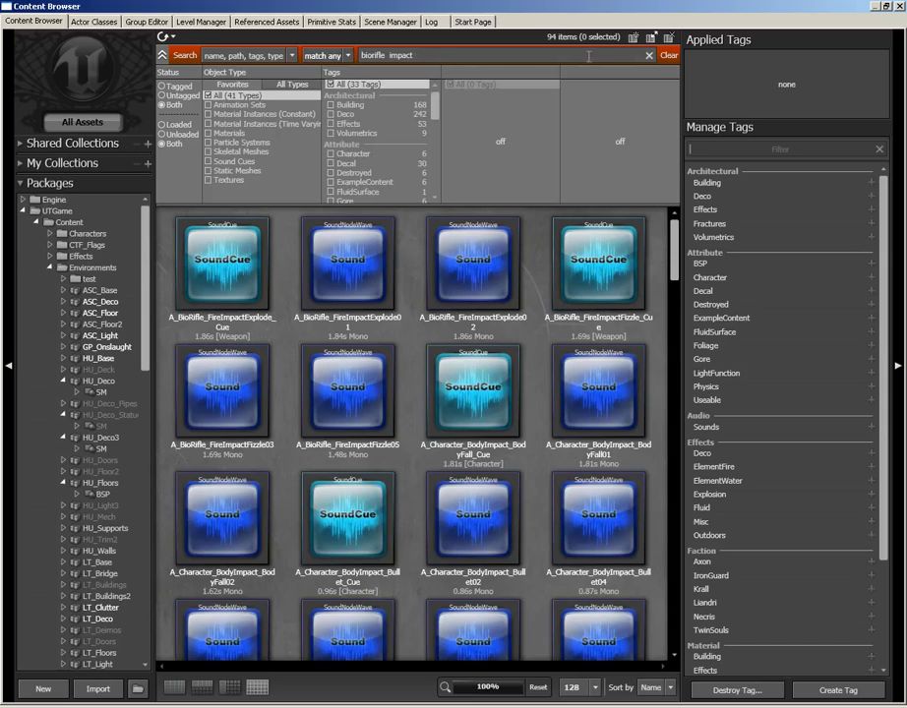
click(648, 55)
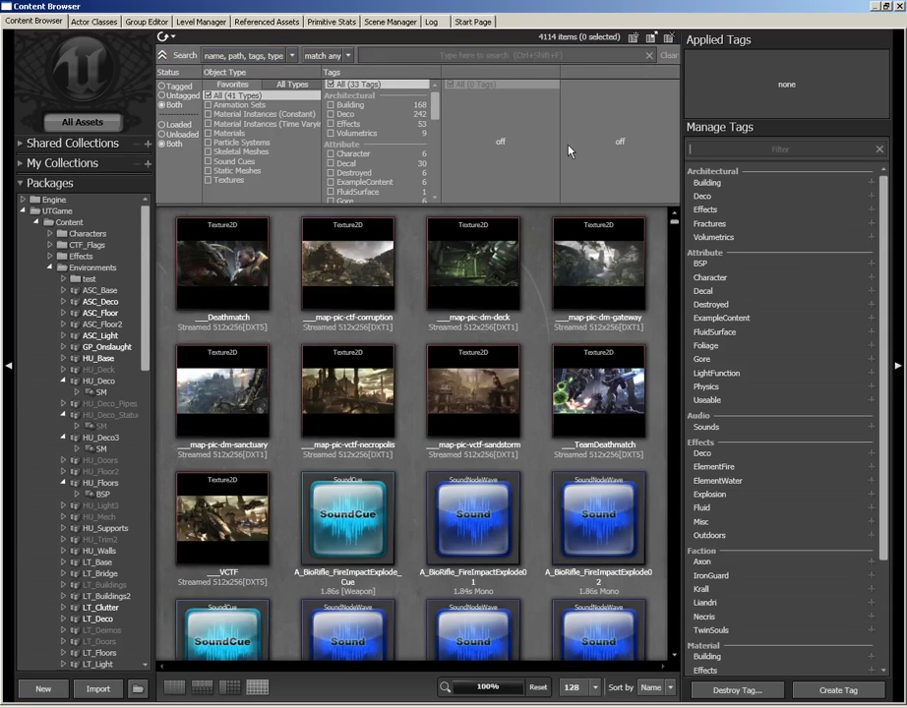
Step: Filter the assets to Material Instances (Constant), Particle Systems and Sound Cues, and clear all filters again
click(208, 114)
click(208, 142)
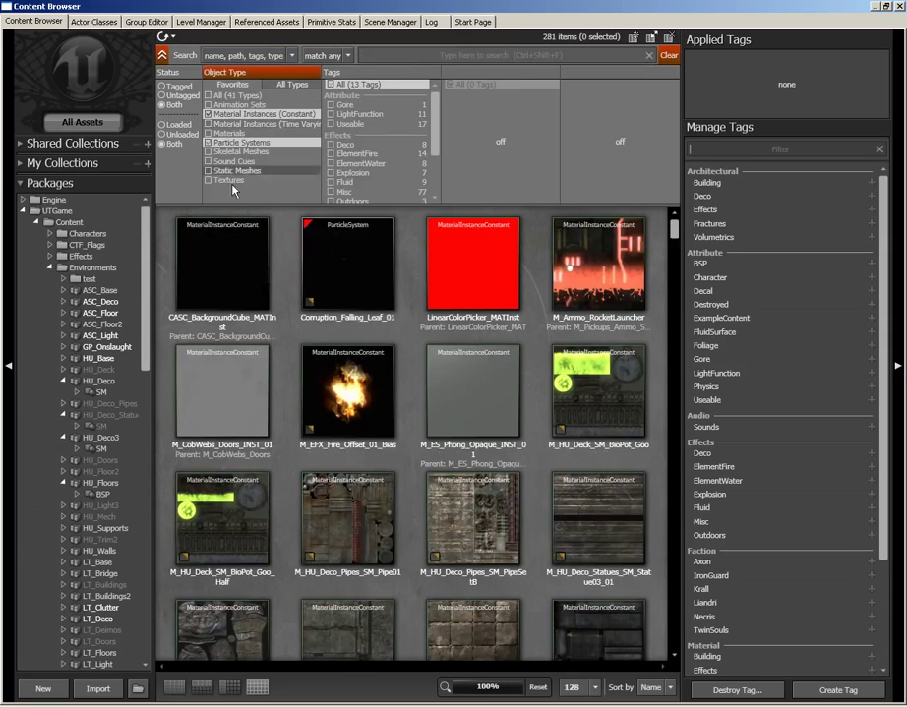
click(207, 162)
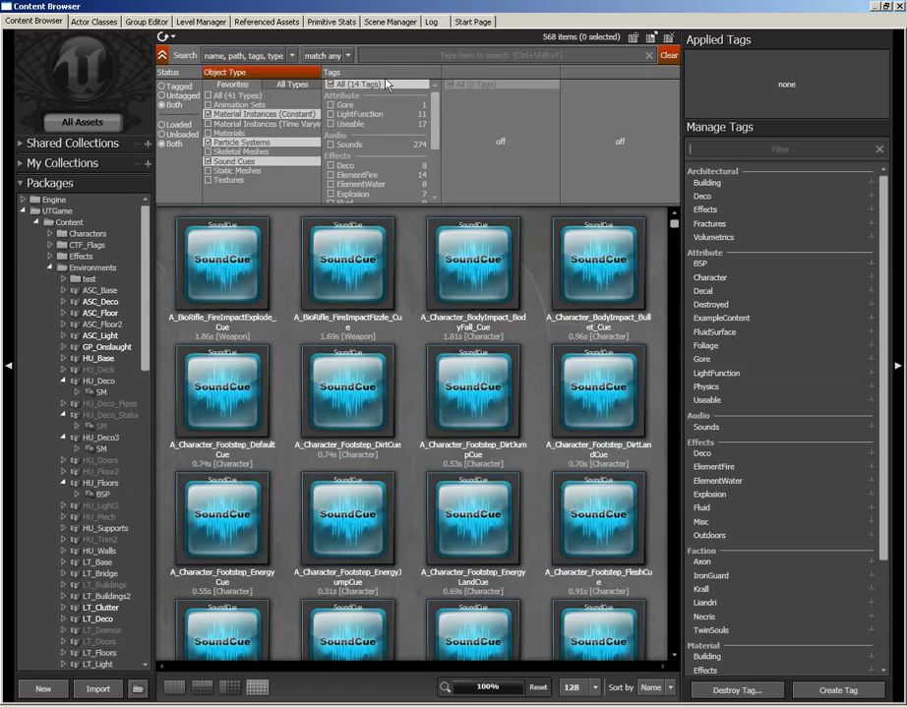
click(670, 57)
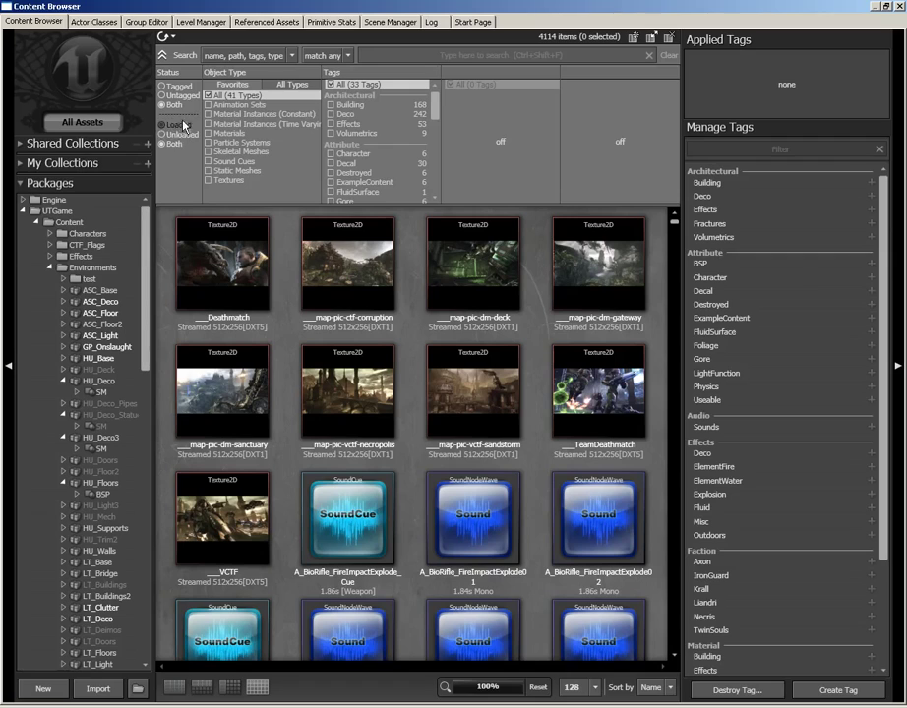
Step: Try the Loaded and Unloaded status filters on the assets, restoring the load status to Both after each
click(170, 125)
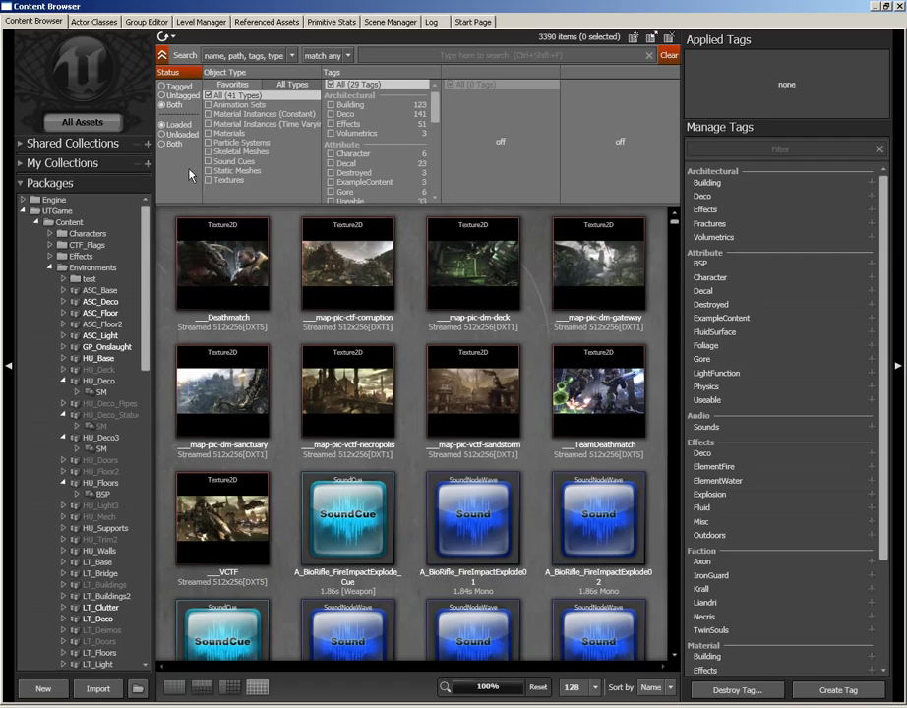
click(175, 144)
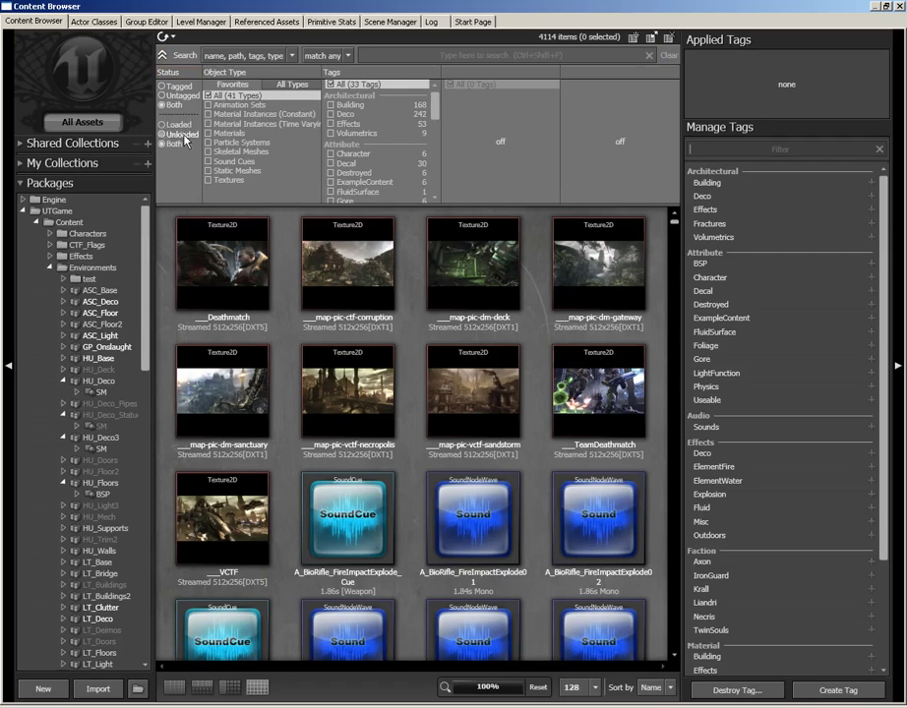
click(169, 135)
click(174, 144)
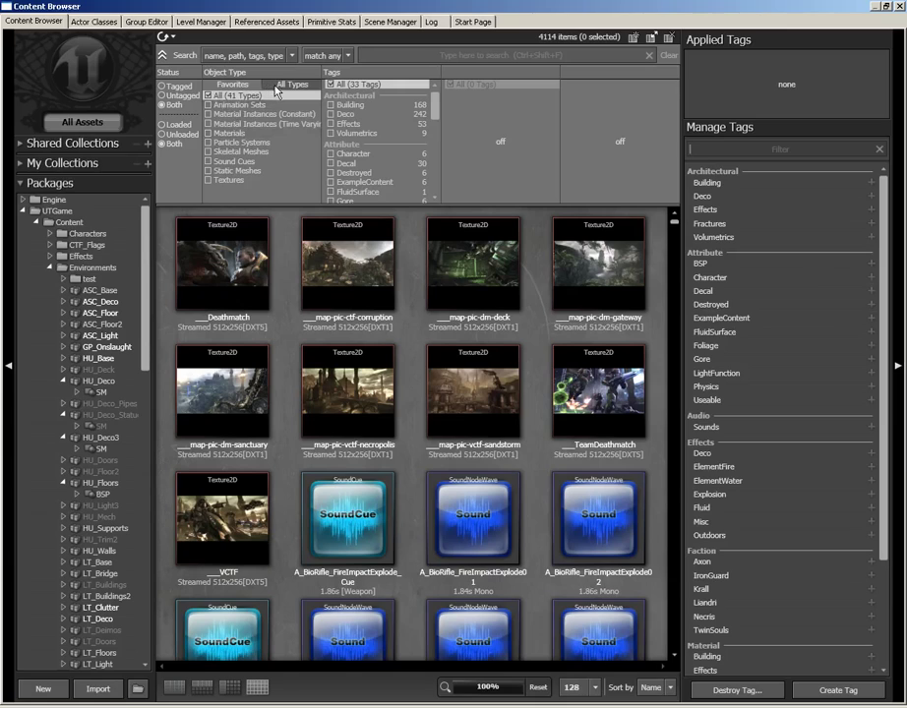
Step: Add Decal Materials to the favorite object types and try its filter there before restoring all types
click(285, 85)
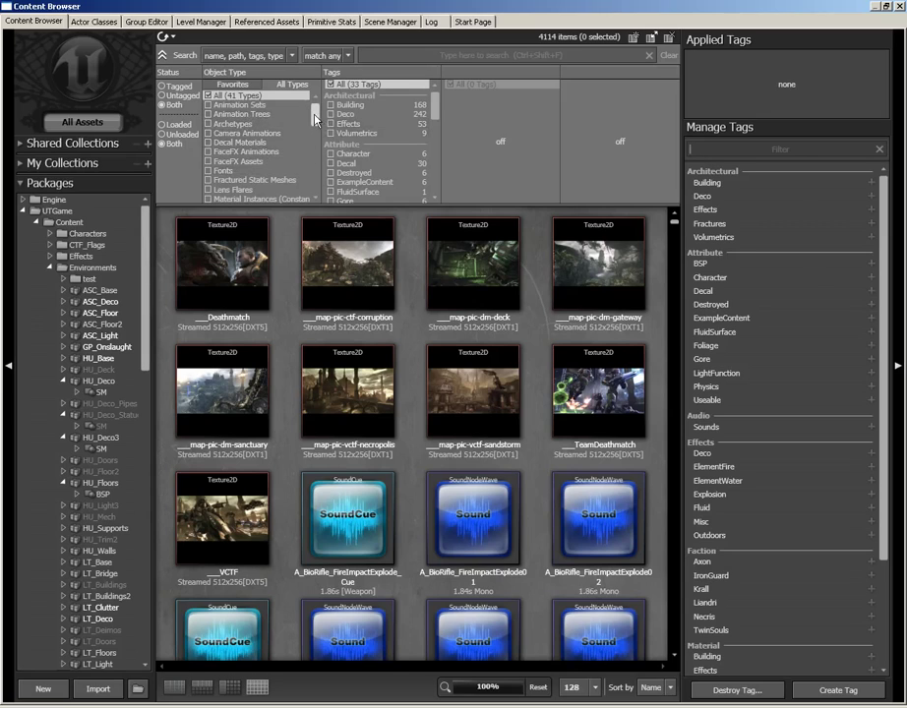
mouse_move(315, 113)
mouse_down()
mouse_move(315, 183)
mouse_move(315, 105)
mouse_up()
click(257, 149)
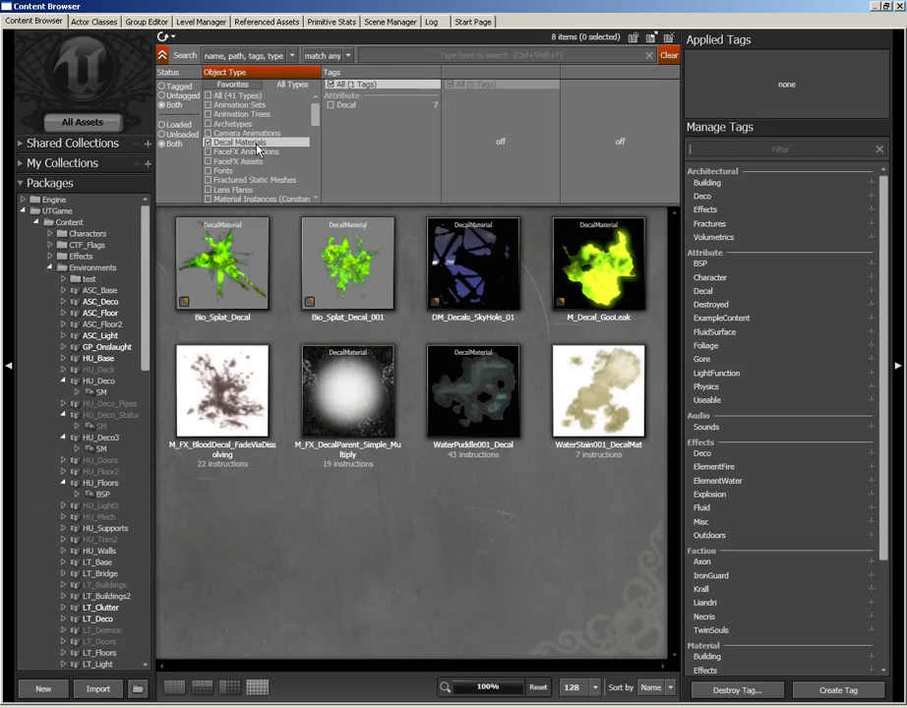
right_click(255, 147)
click(283, 152)
click(239, 87)
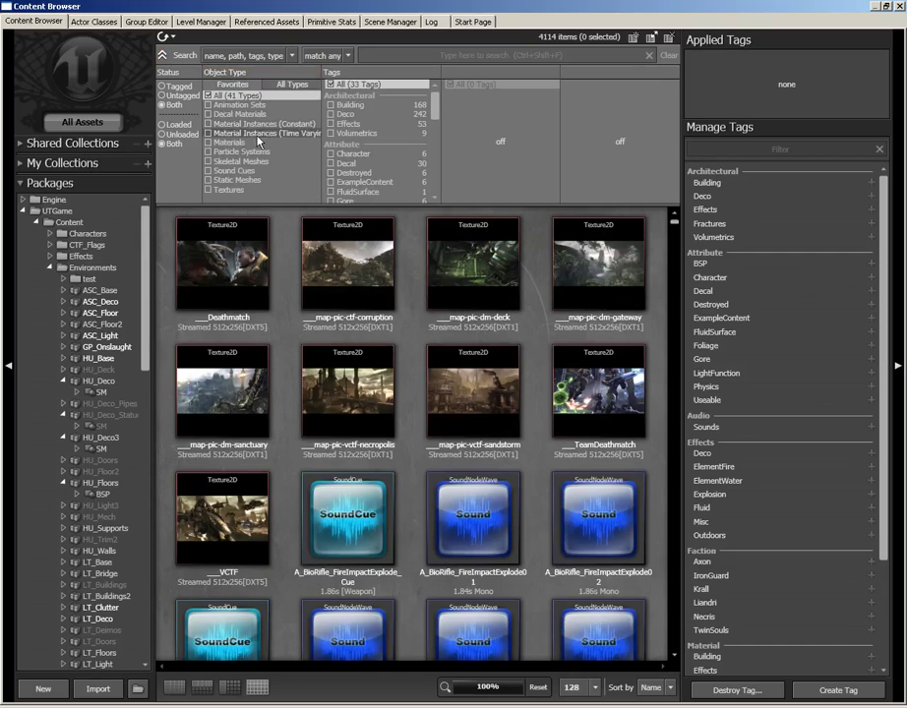
click(227, 114)
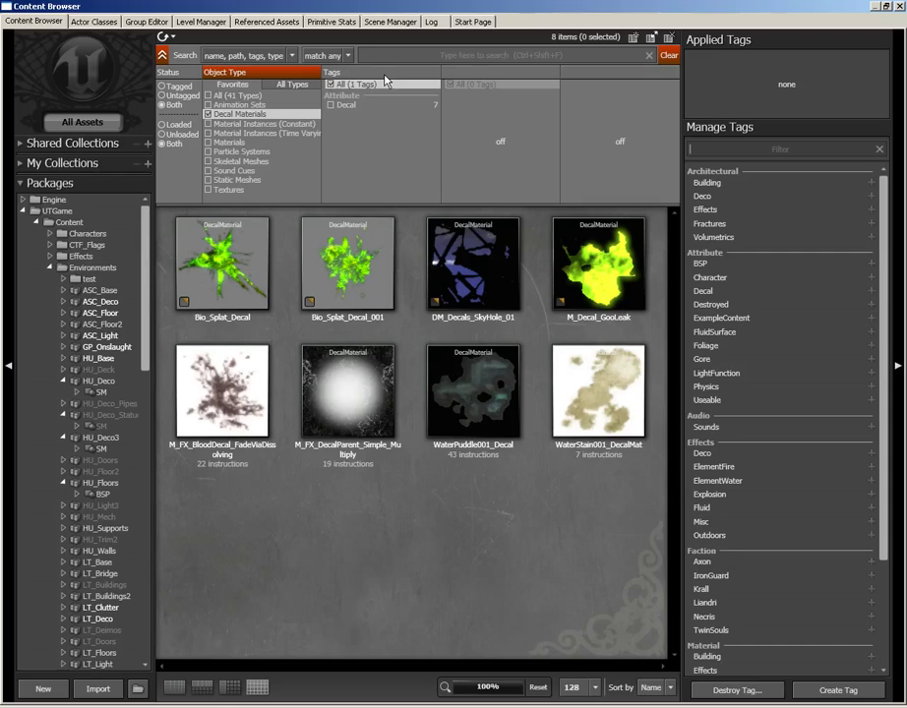
click(227, 95)
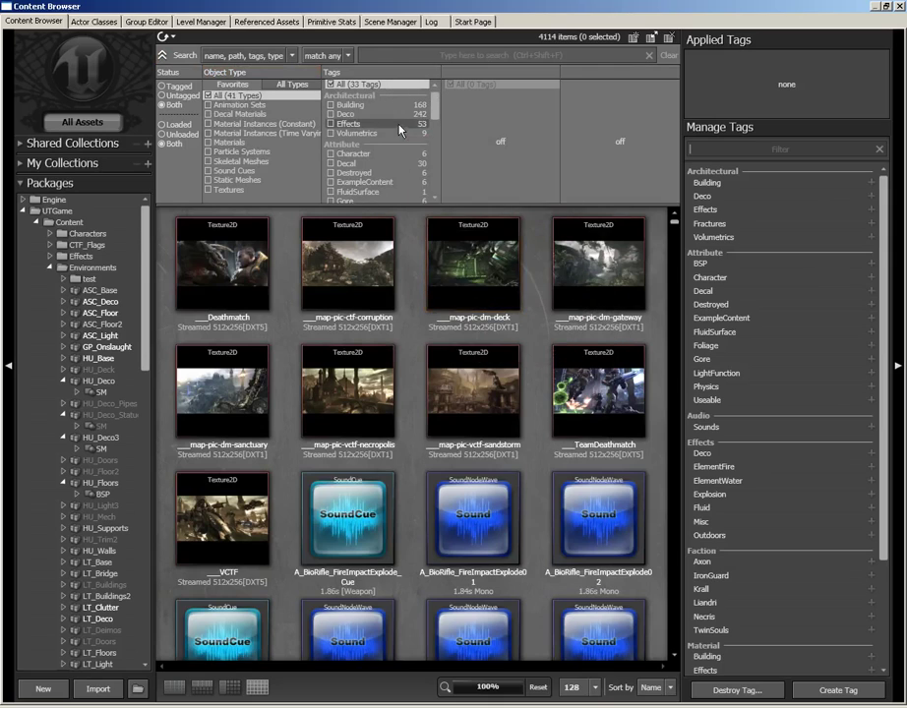
Step: Filter the assets to Particle Systems carrying both the Explosion and ElementFire tags
click(228, 153)
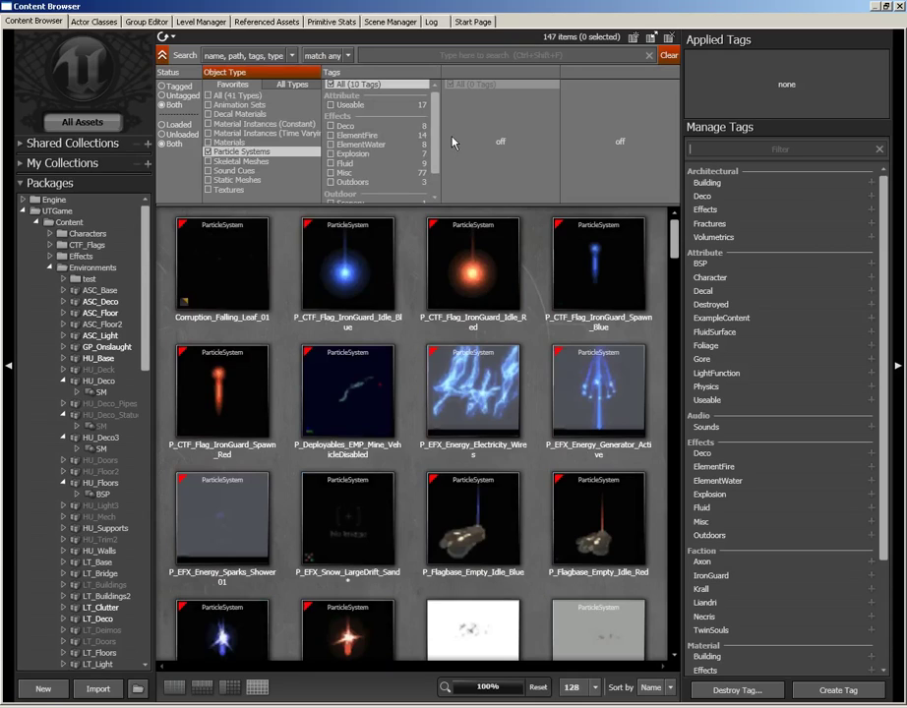
click(337, 155)
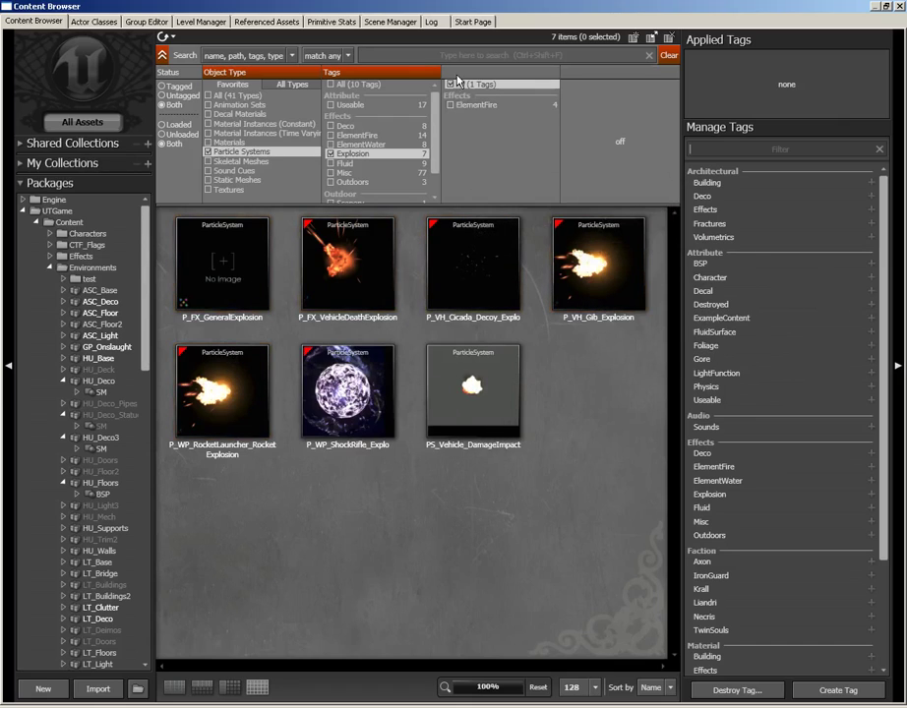
click(456, 106)
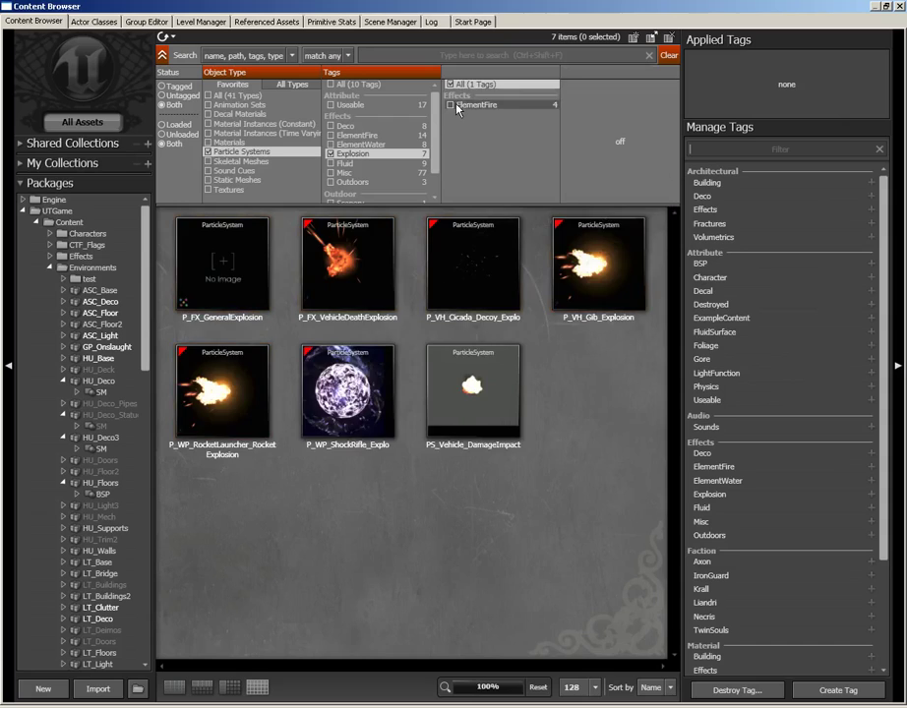